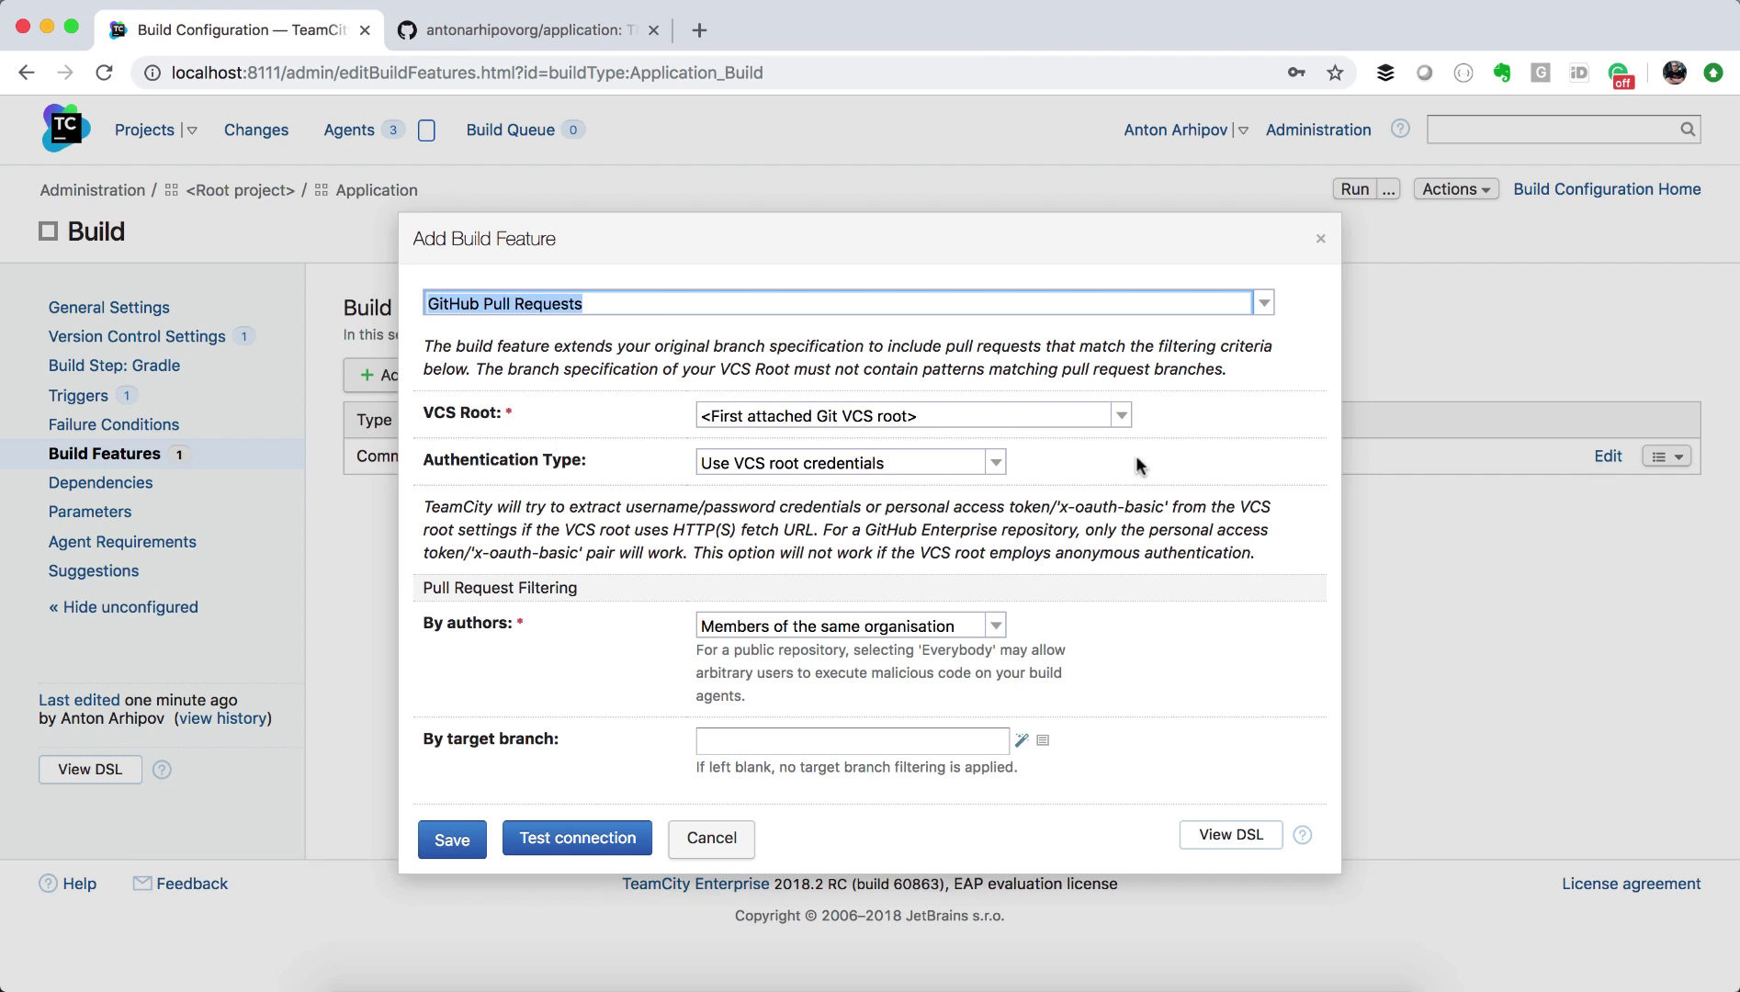
Point the GitHub Pull Requests feature at the master-branch VCS root with access-token authentication.
left_click(1122, 416)
left_click(1098, 458)
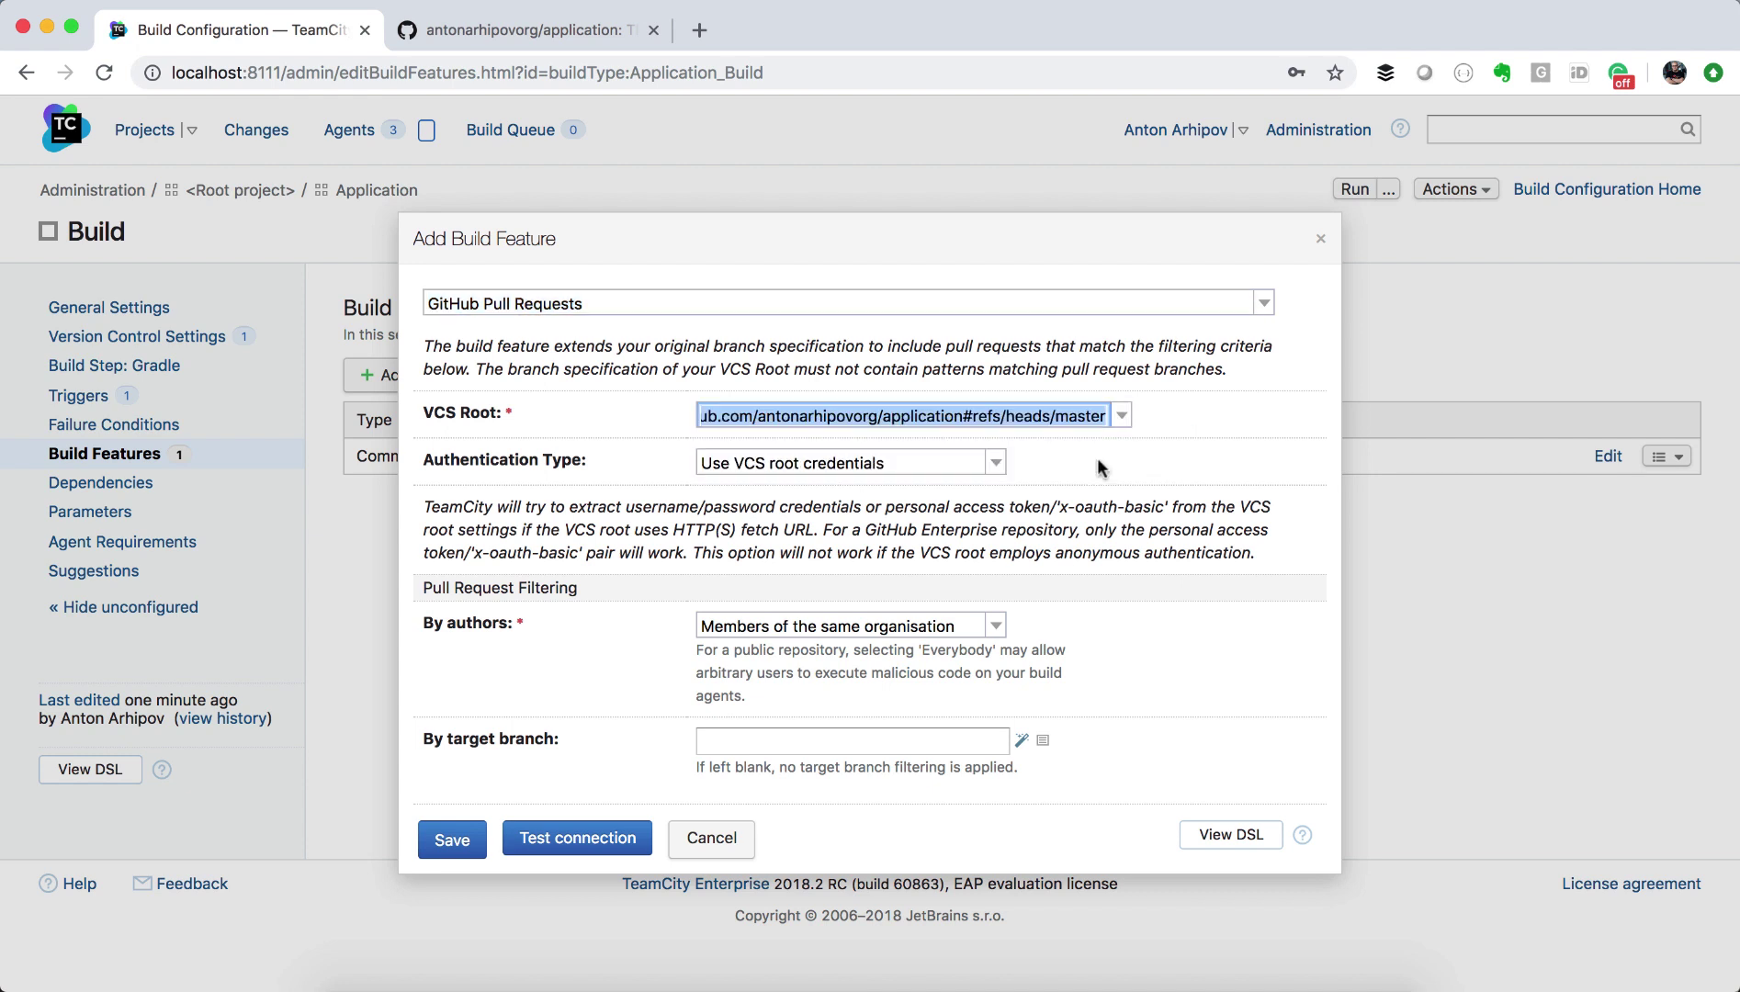
left_click(1000, 460)
left_click(949, 516)
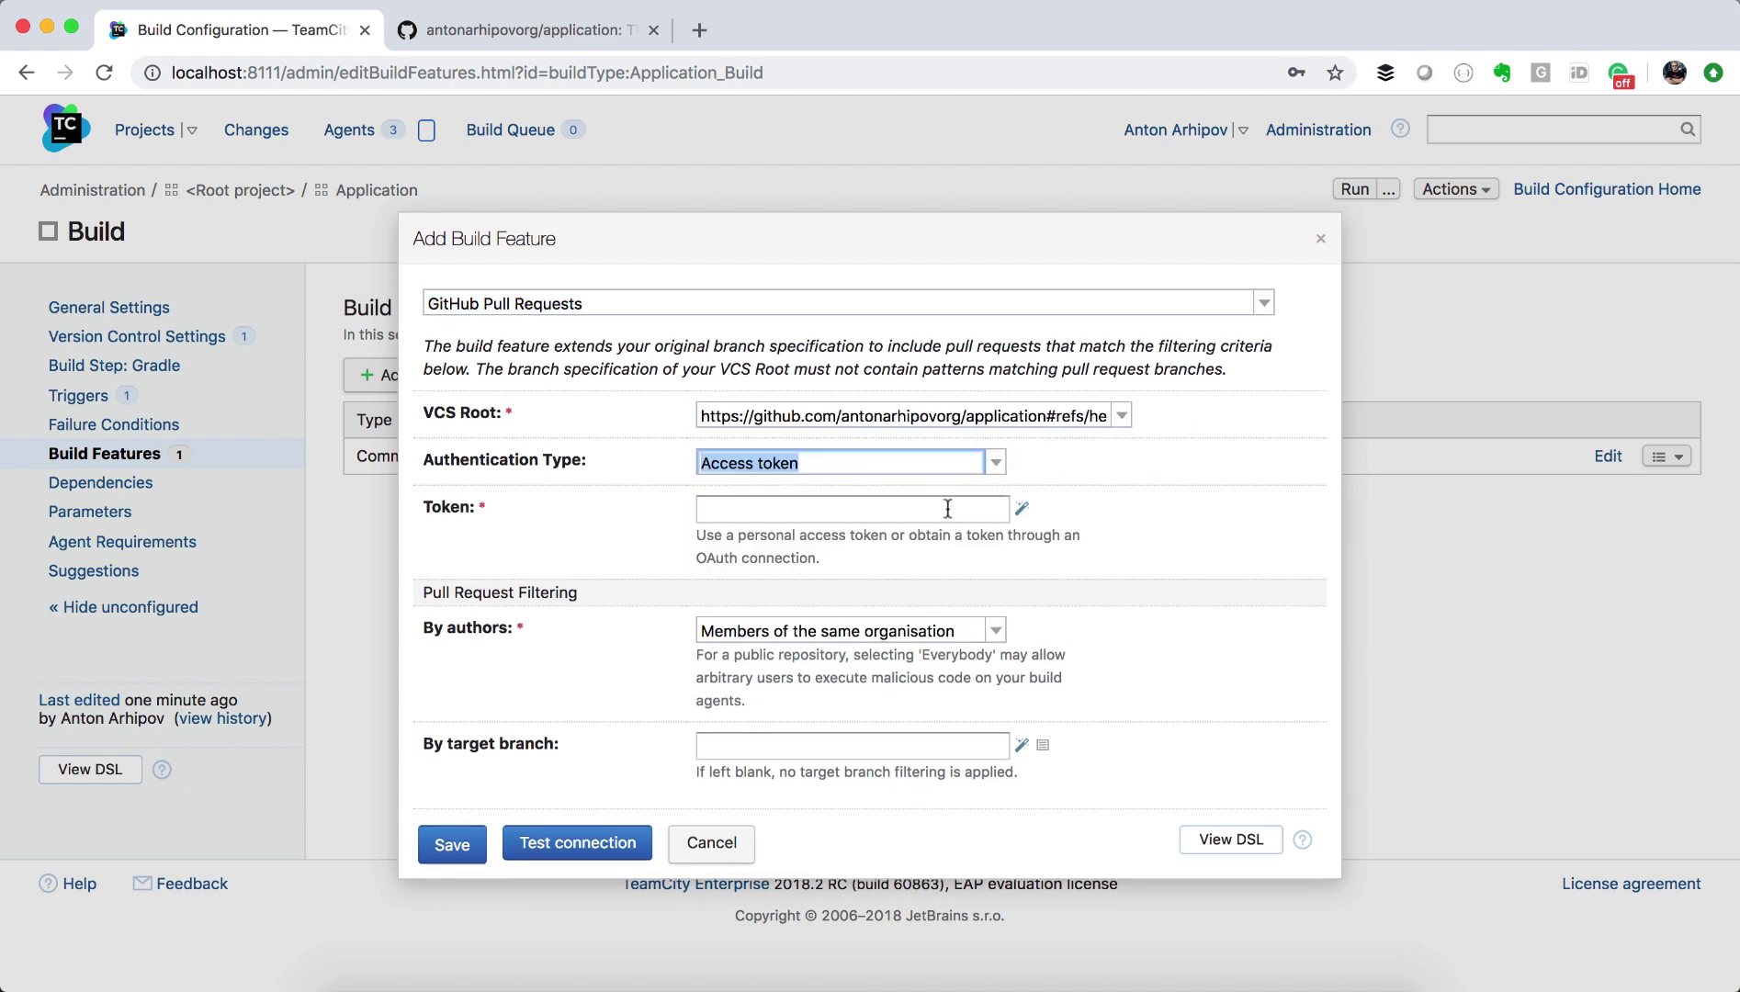
left_click(1023, 509)
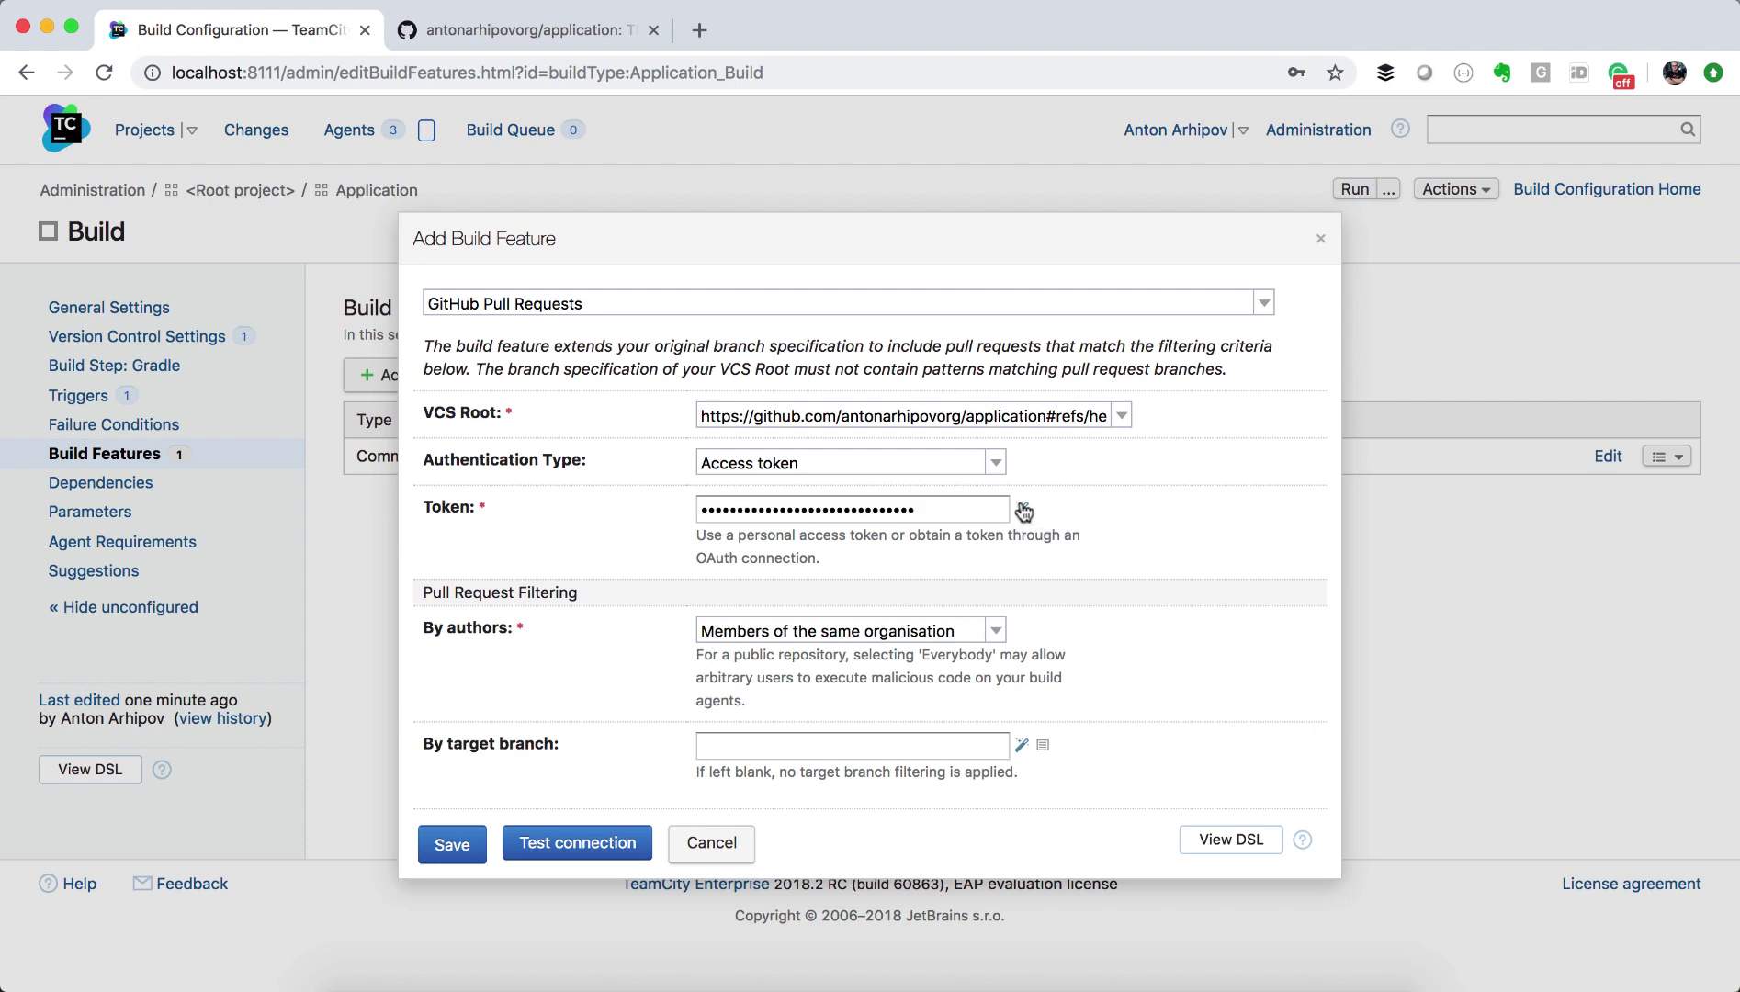
Limit authors to organisation members, target refs/heads/master, save, and go to the GitHub repository.
left_click(990, 632)
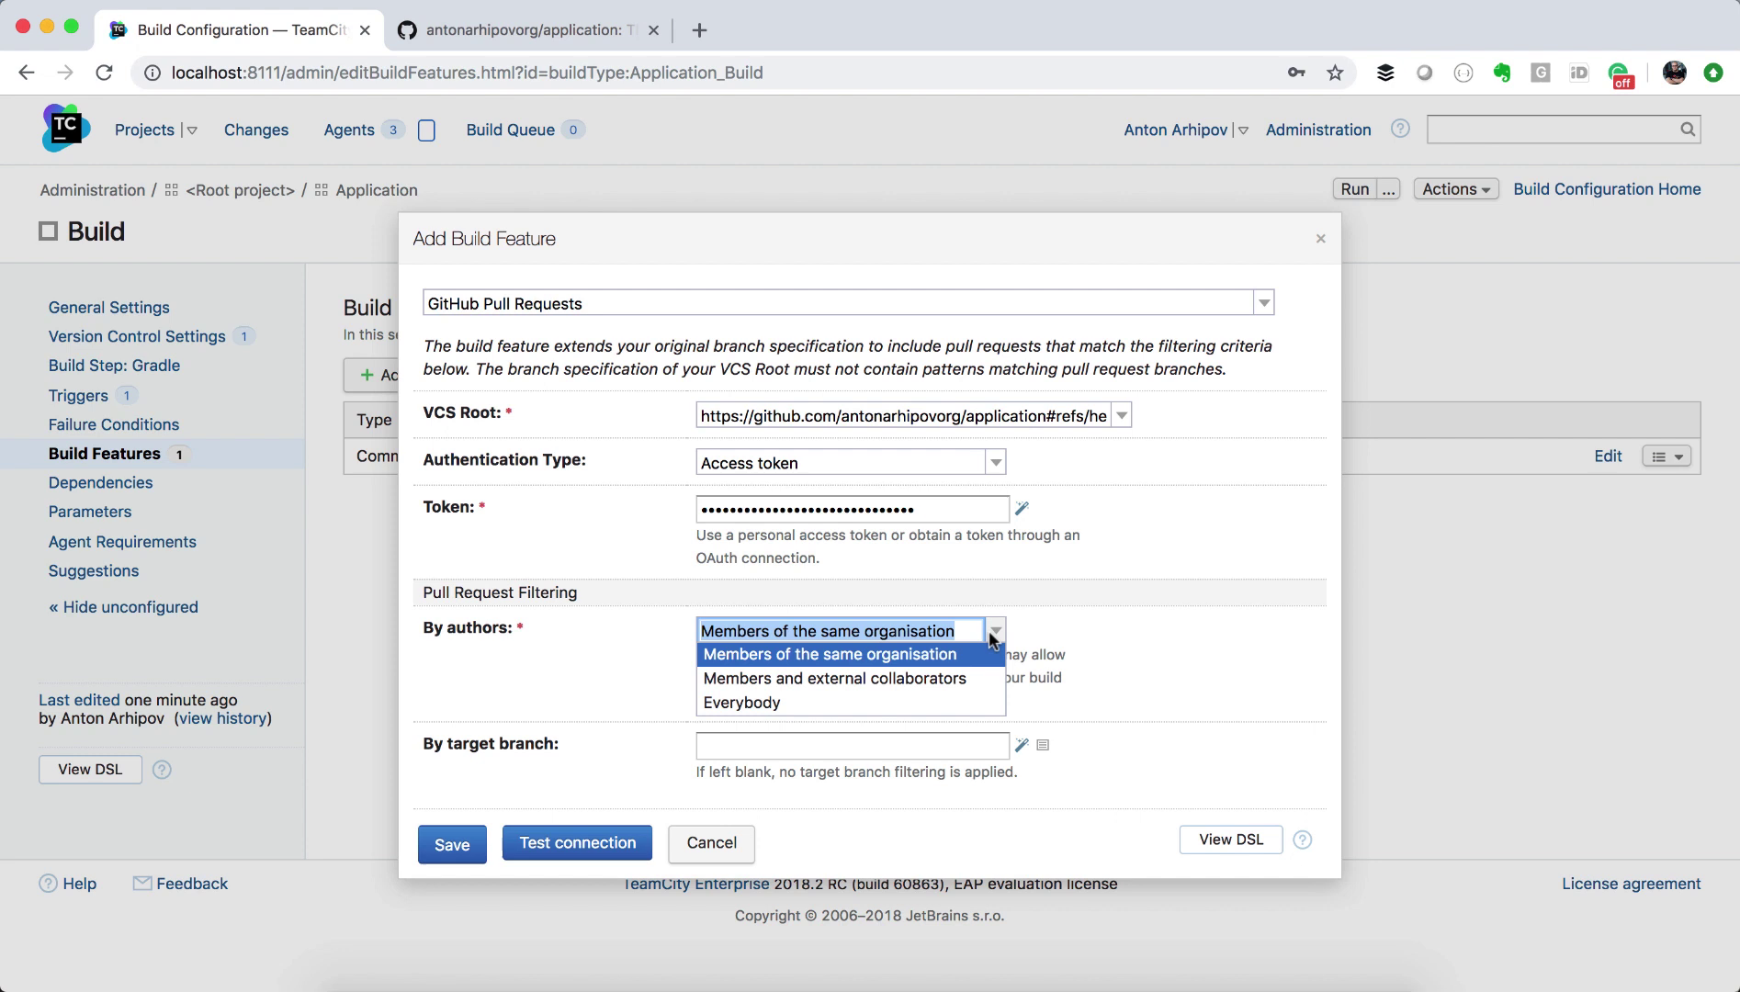
left_click(974, 656)
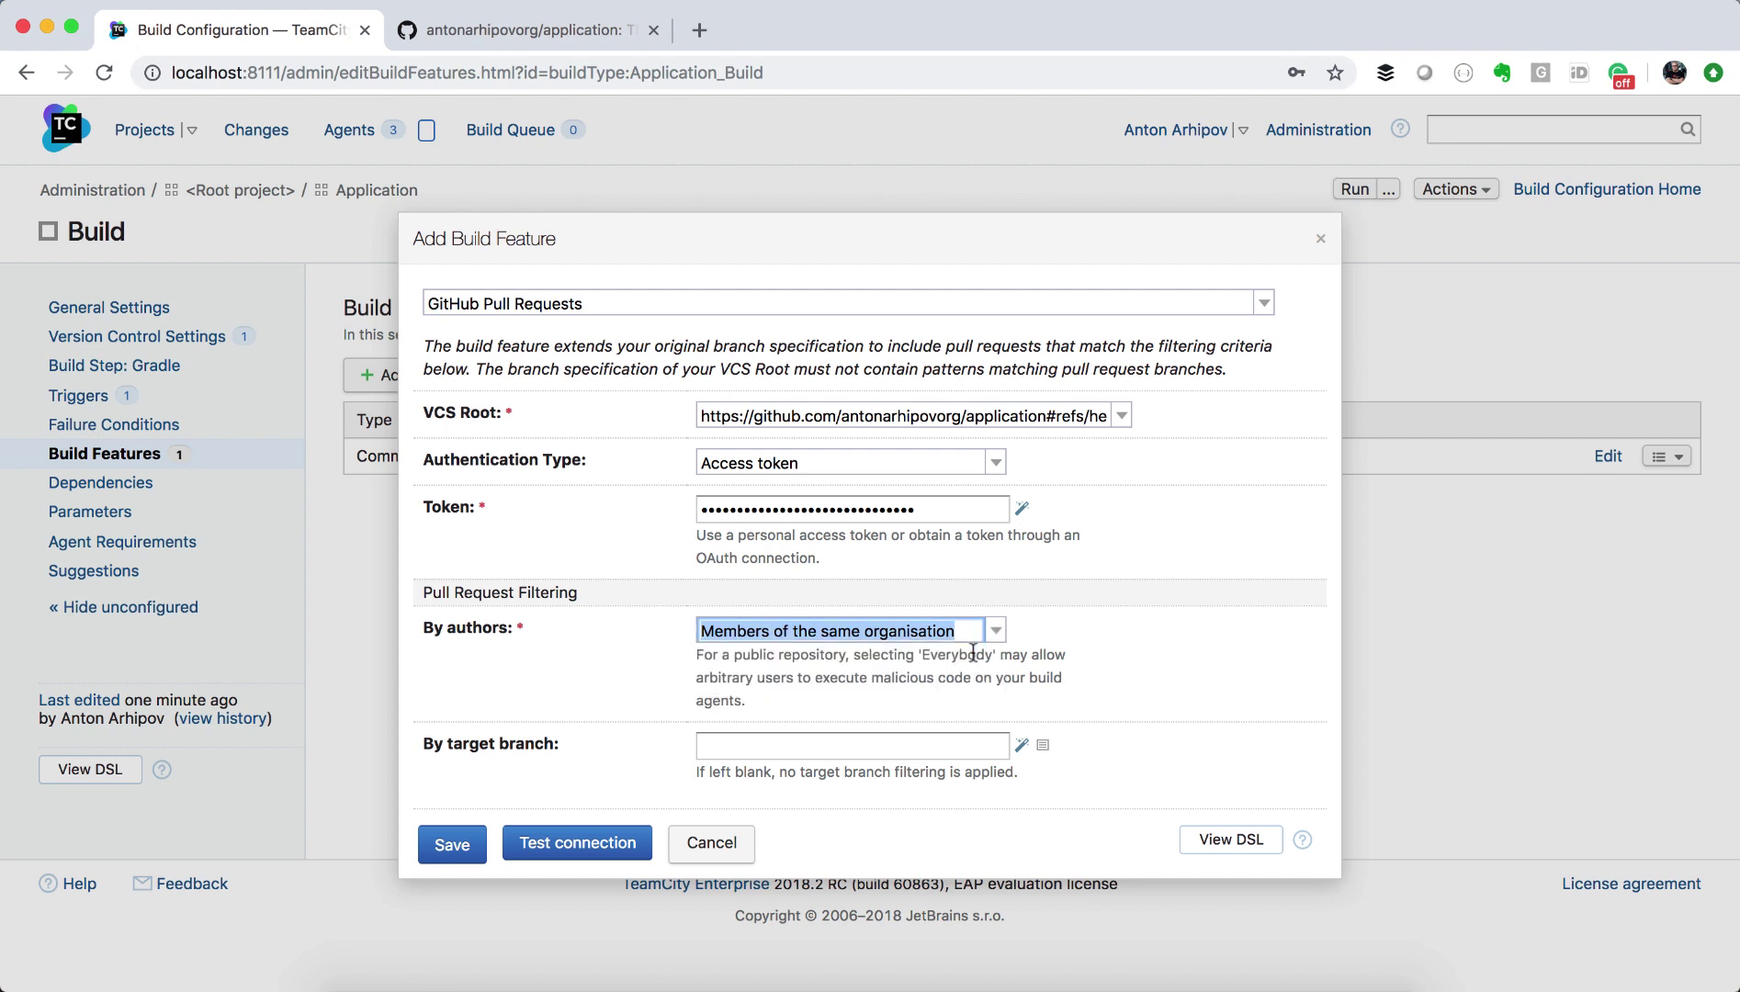
left_click(1022, 746)
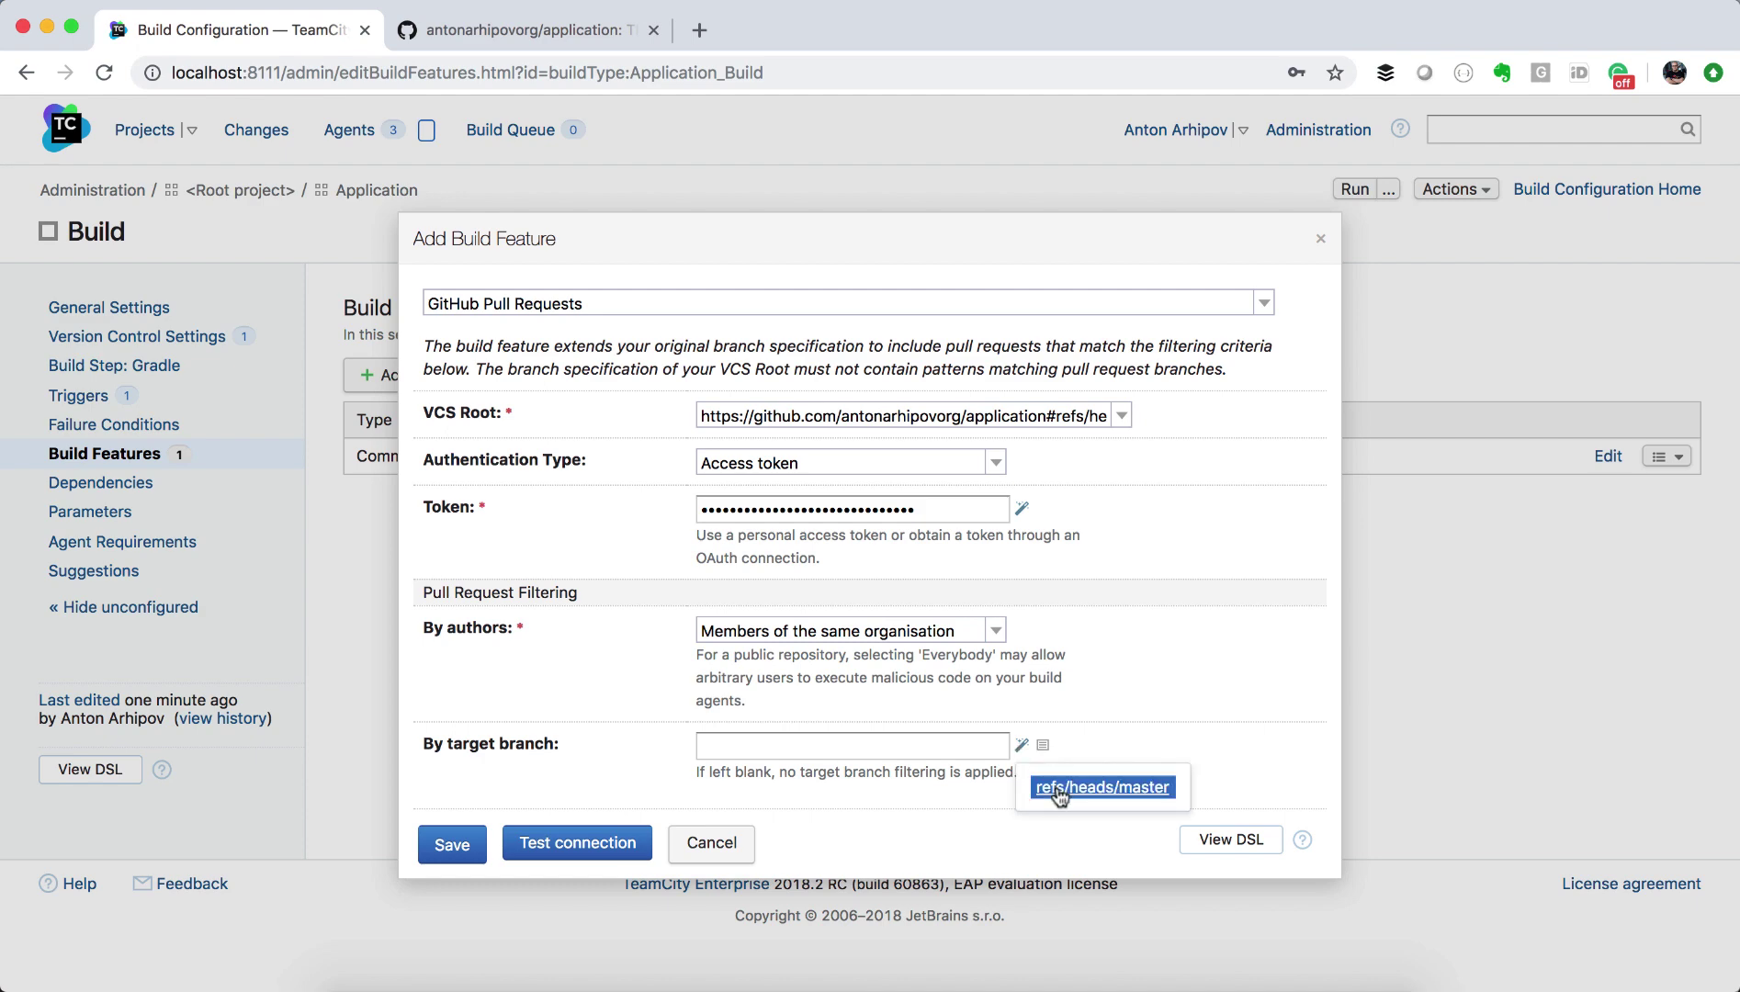
left_click(1056, 786)
left_click(479, 840)
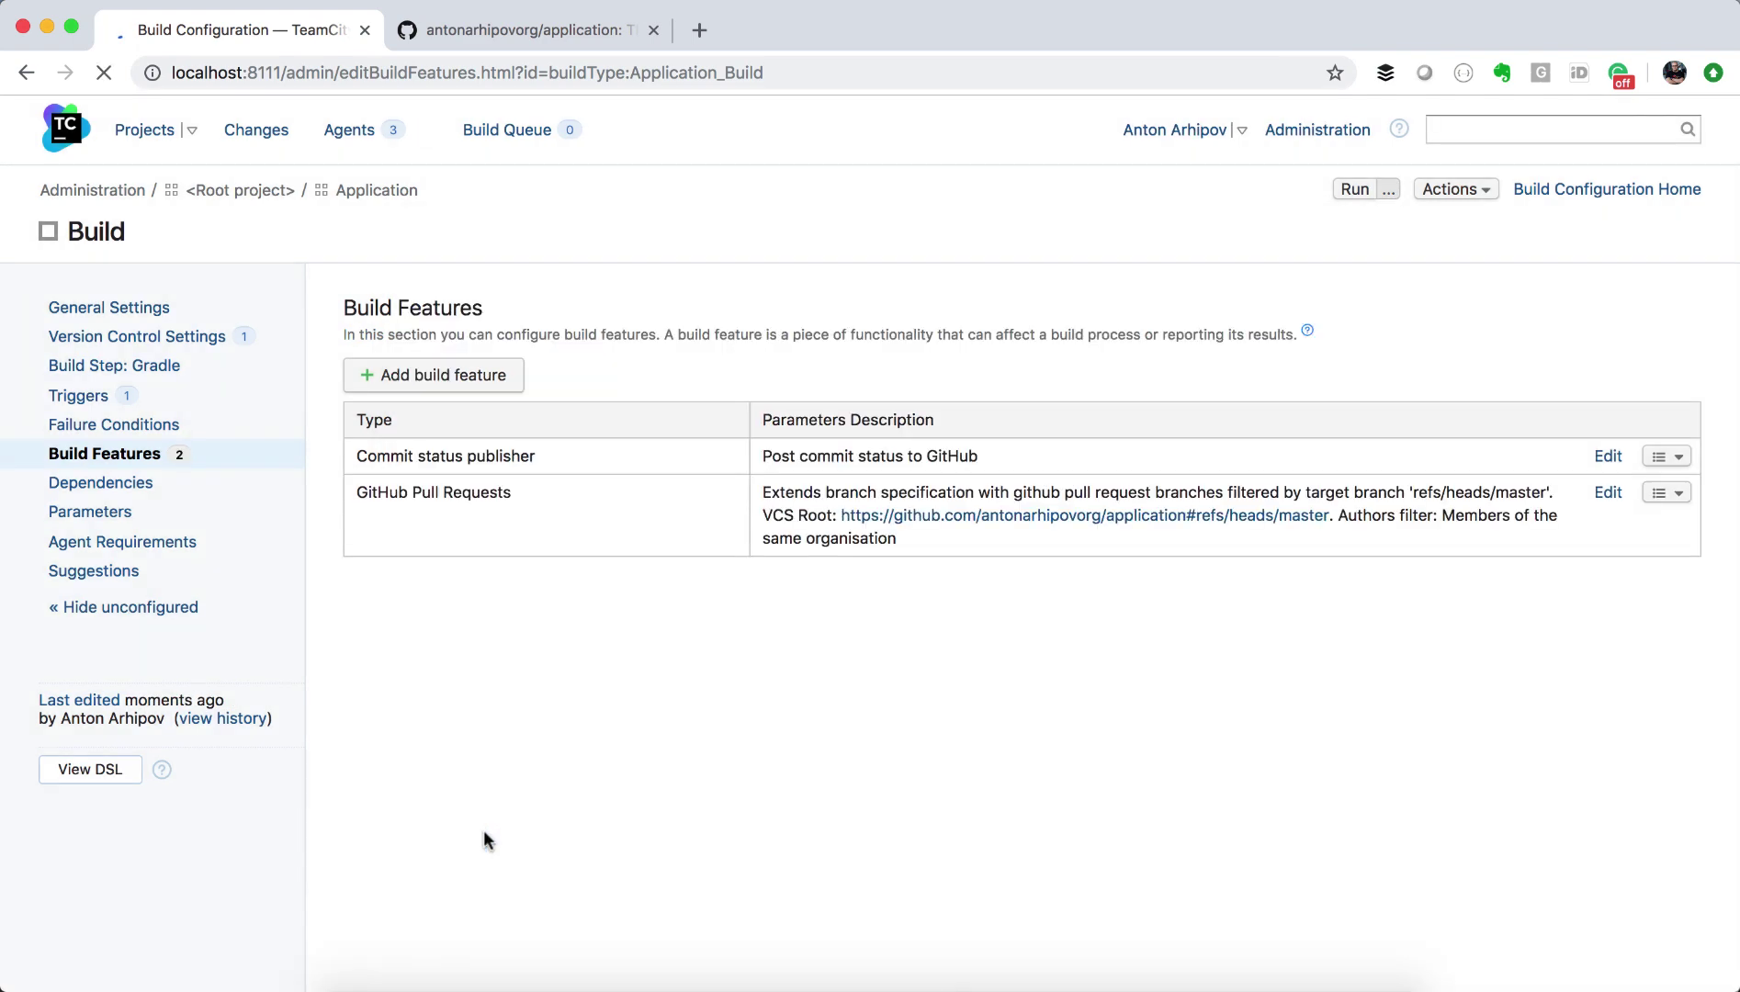
left_click(485, 30)
Create pull request #10 from sidekick-005 into master, then return to TeamCity's Projects overview.
left_click(1342, 527)
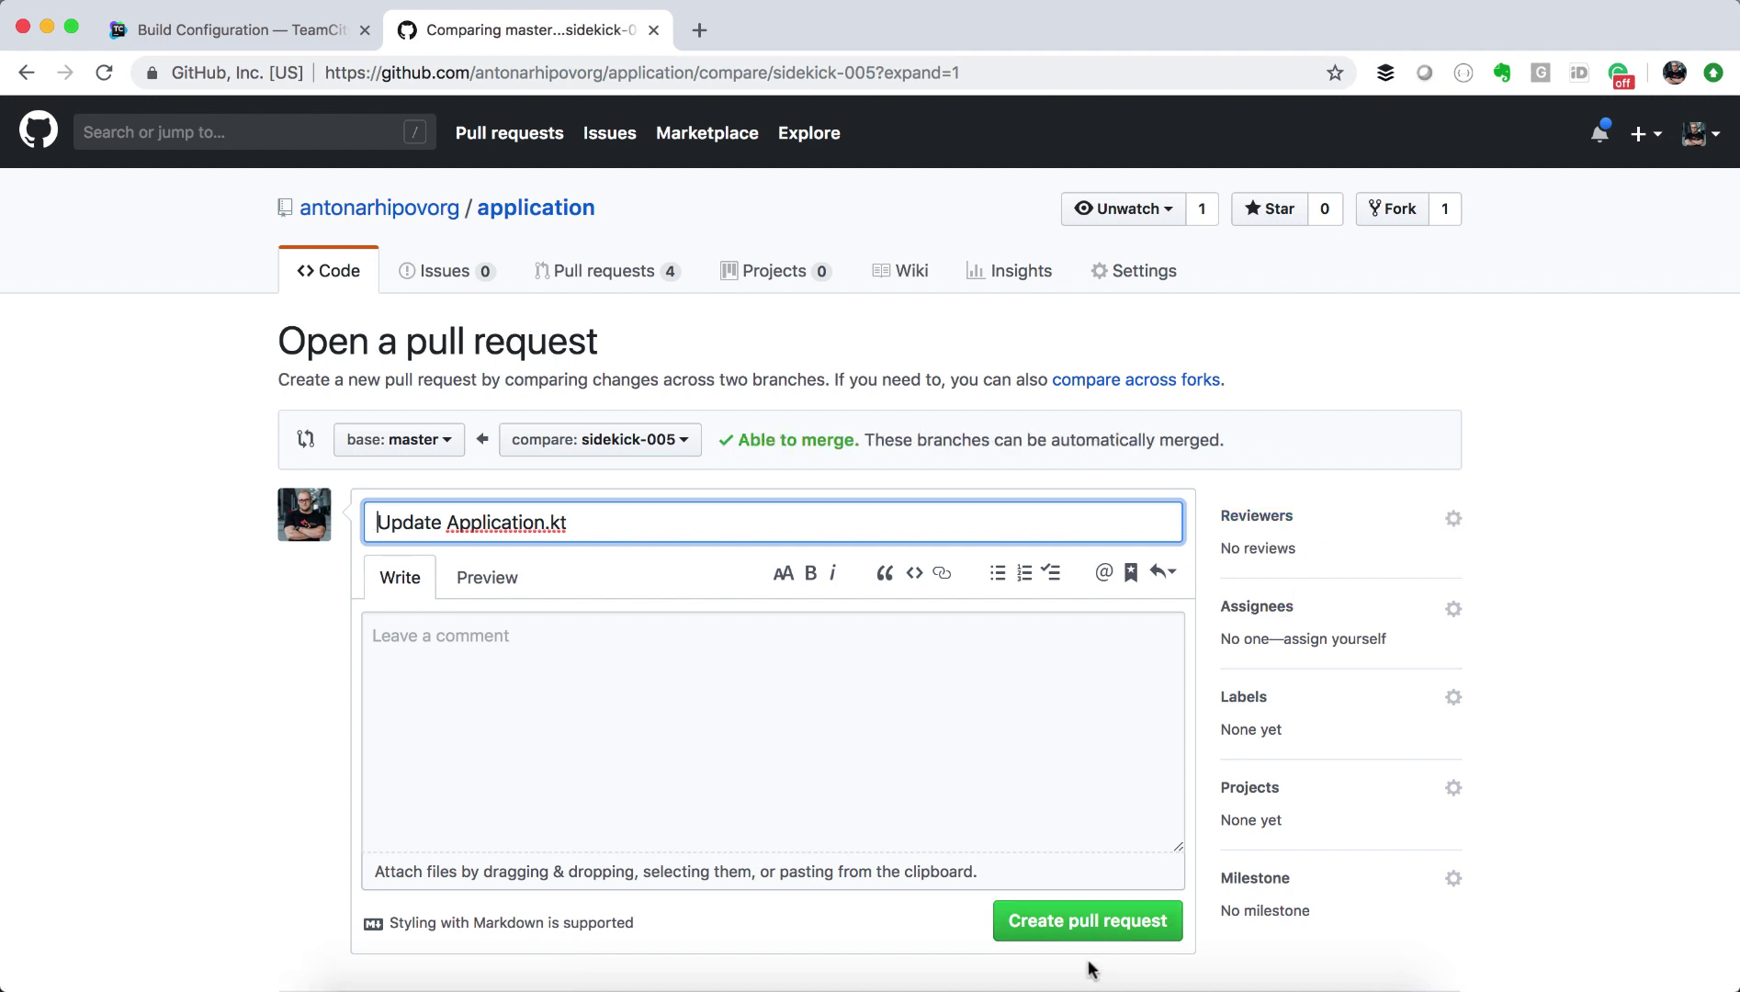
left_click(1102, 938)
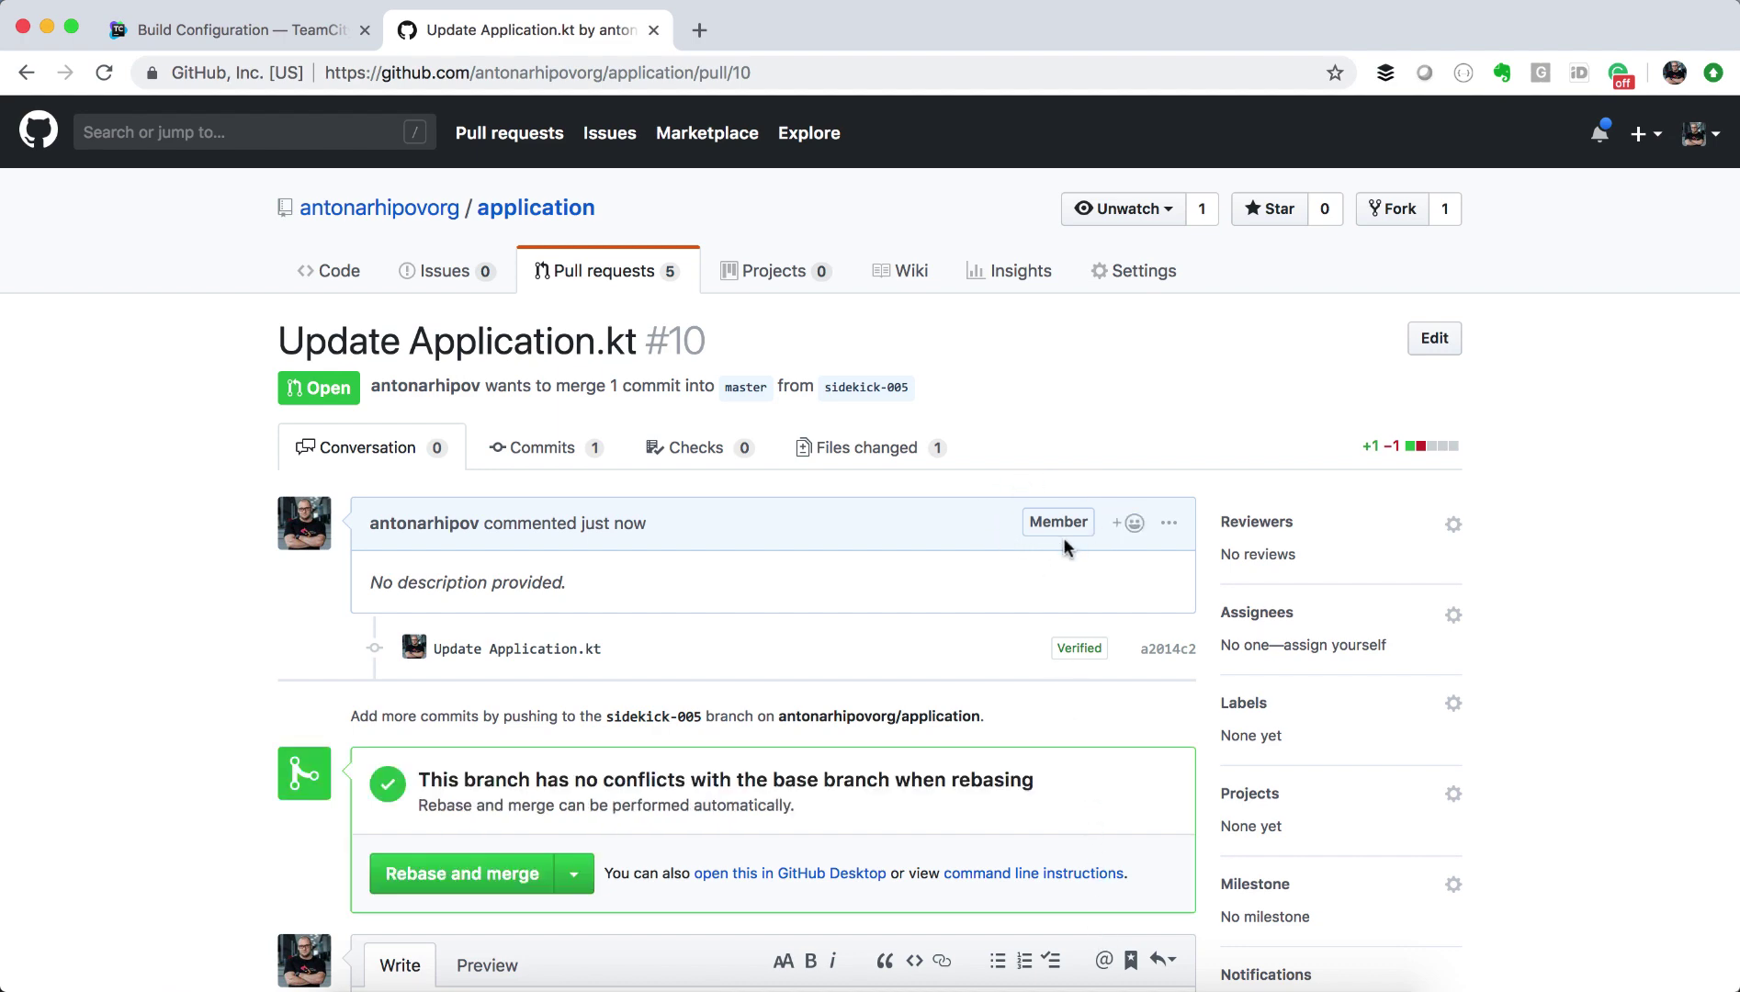
left_click(311, 37)
left_click(145, 134)
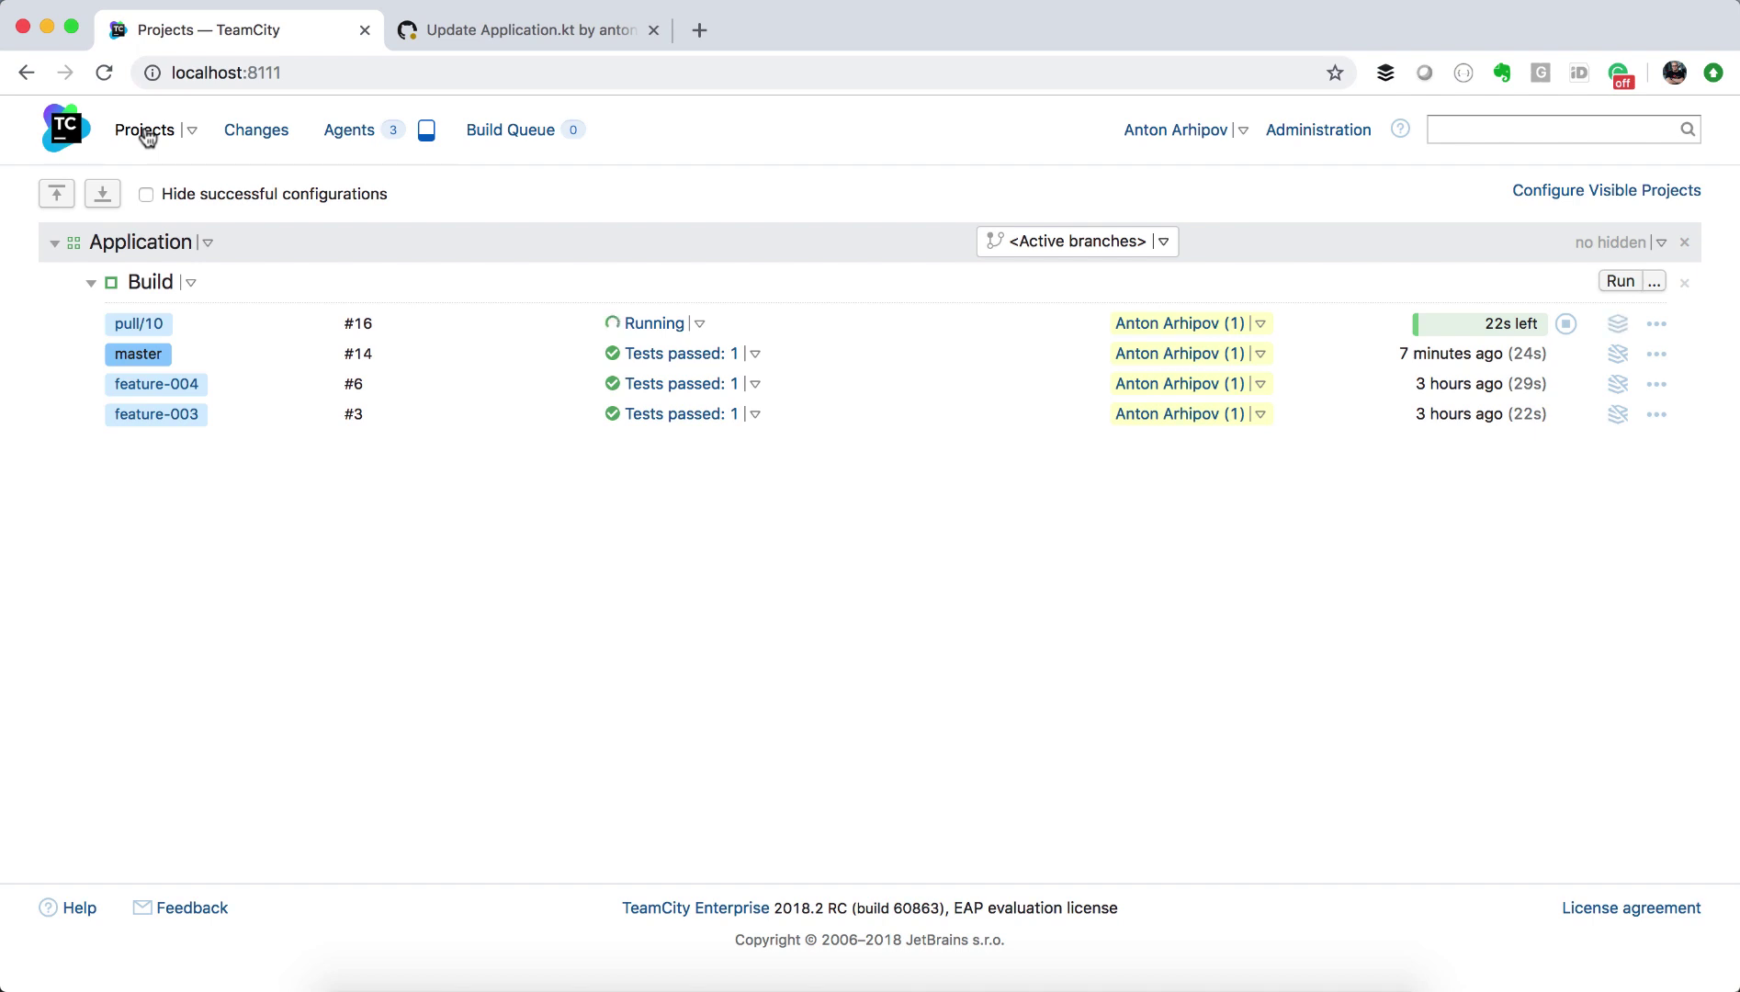
Open build #16 from the pull/10 branch to see its single passing test.
left_click(142, 328)
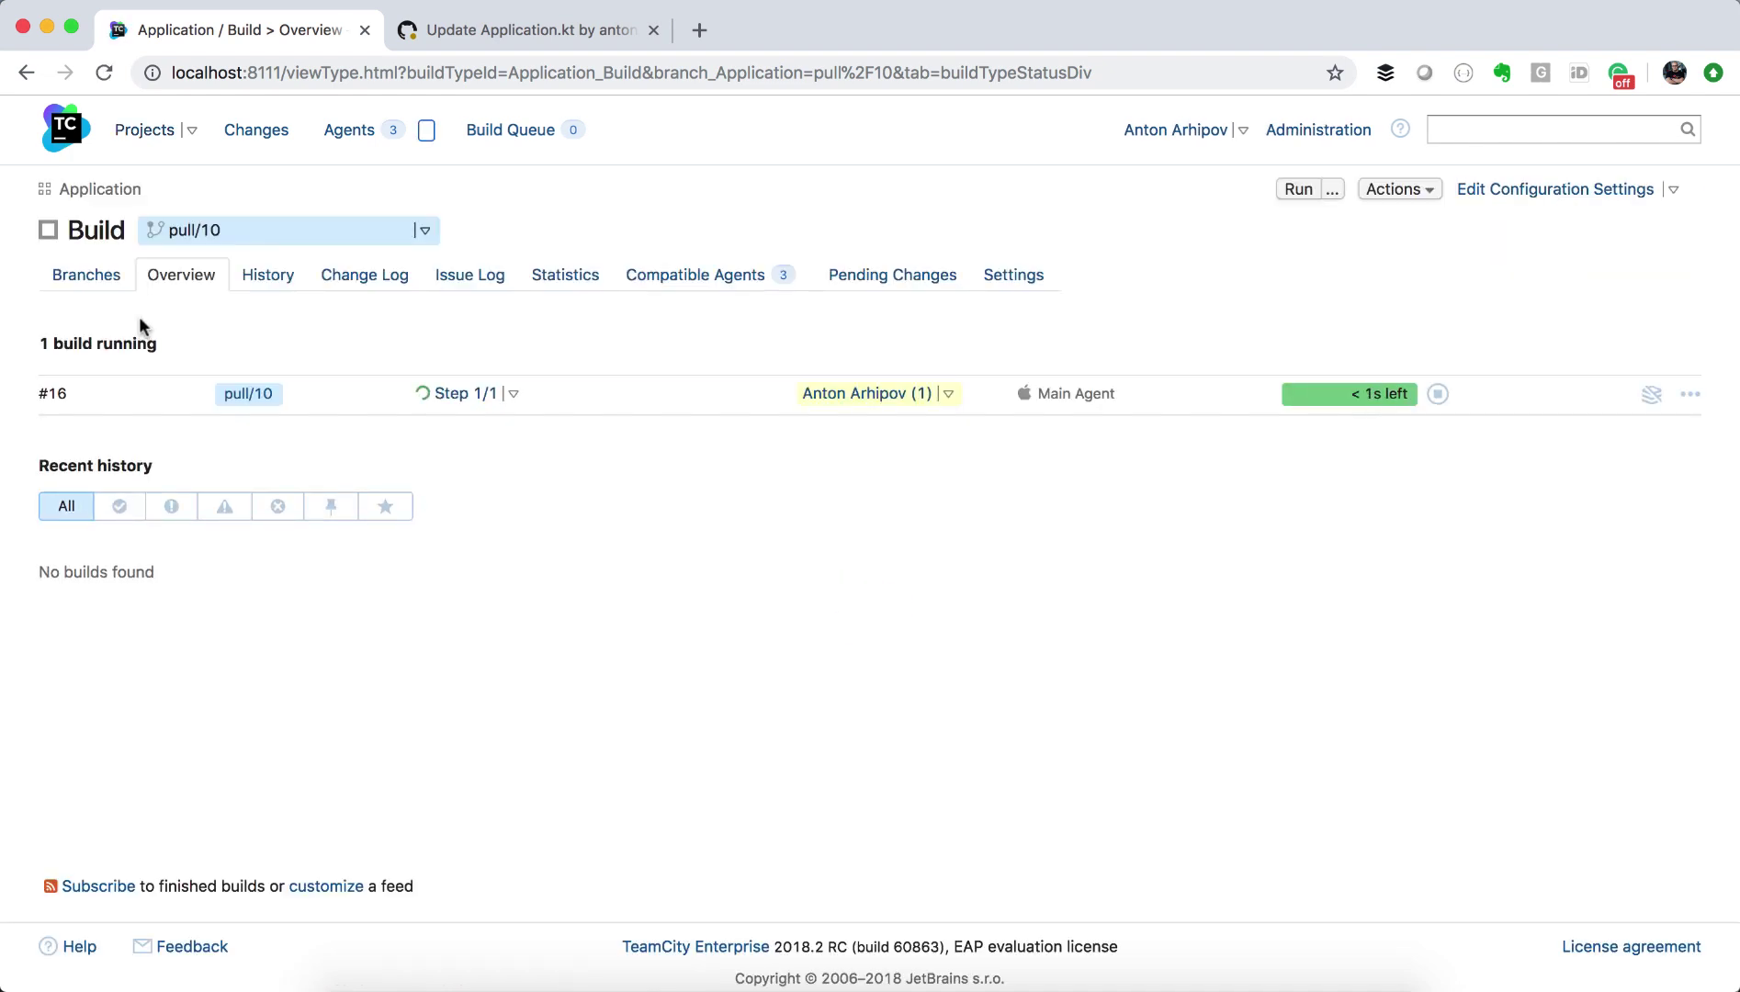
left_click(461, 576)
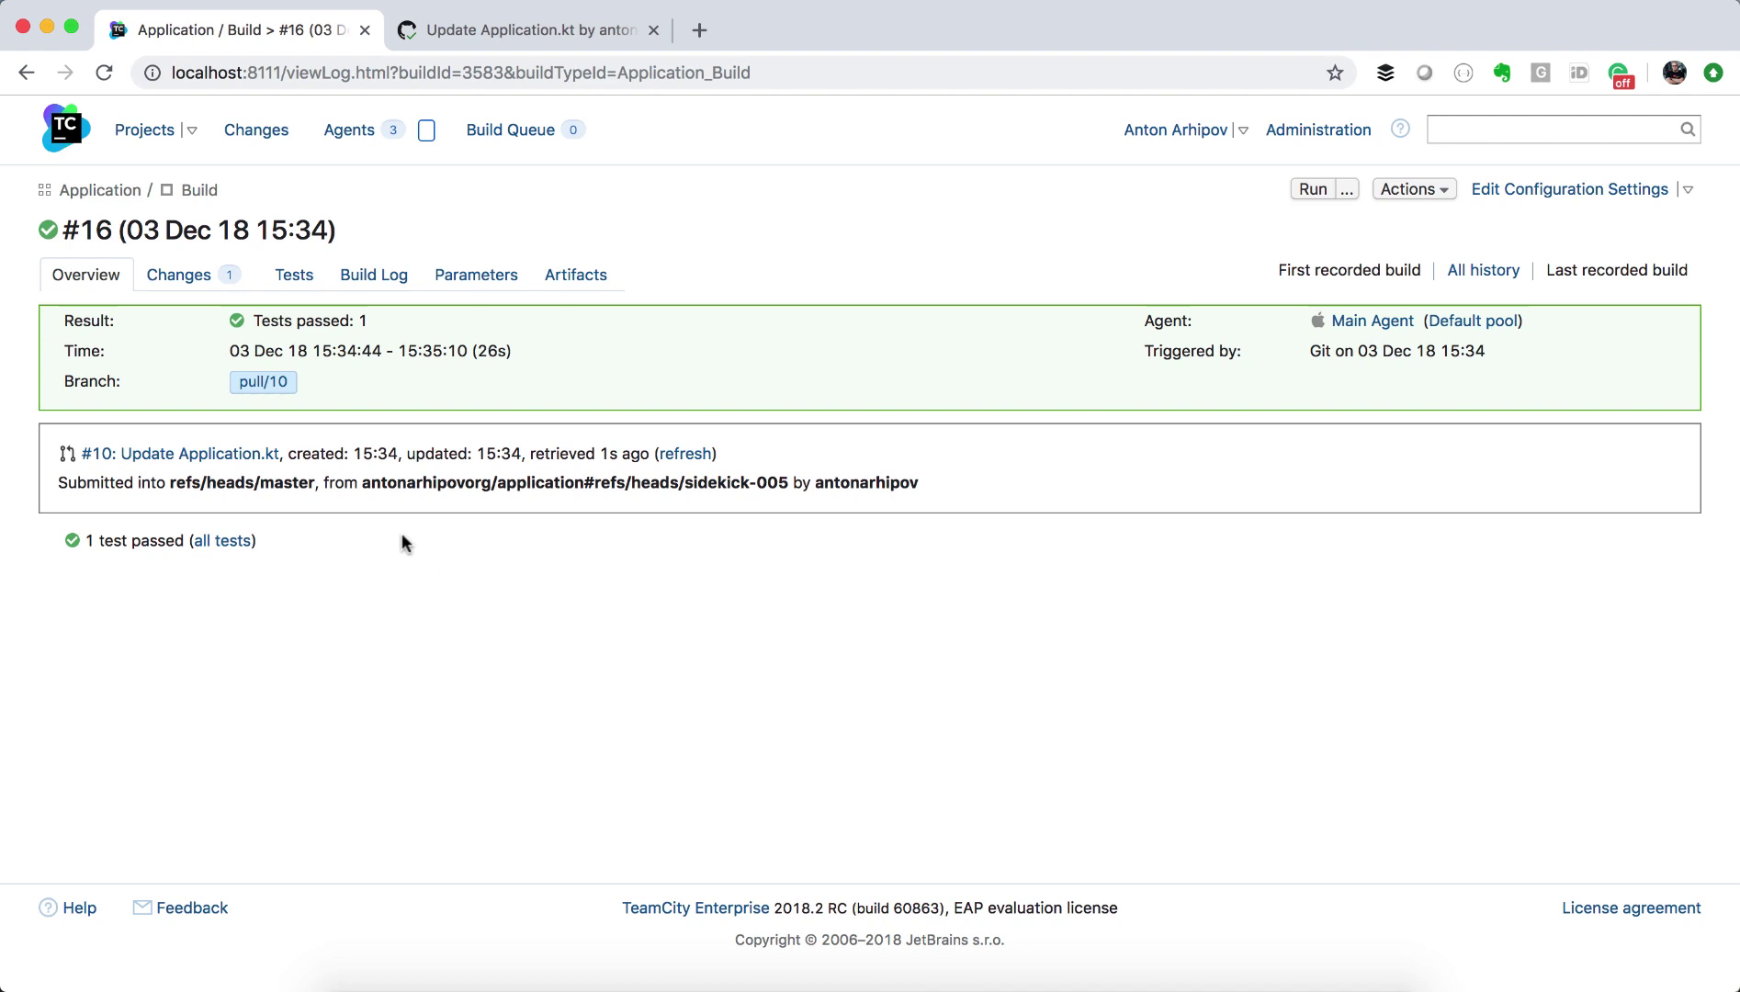
left_click(461, 35)
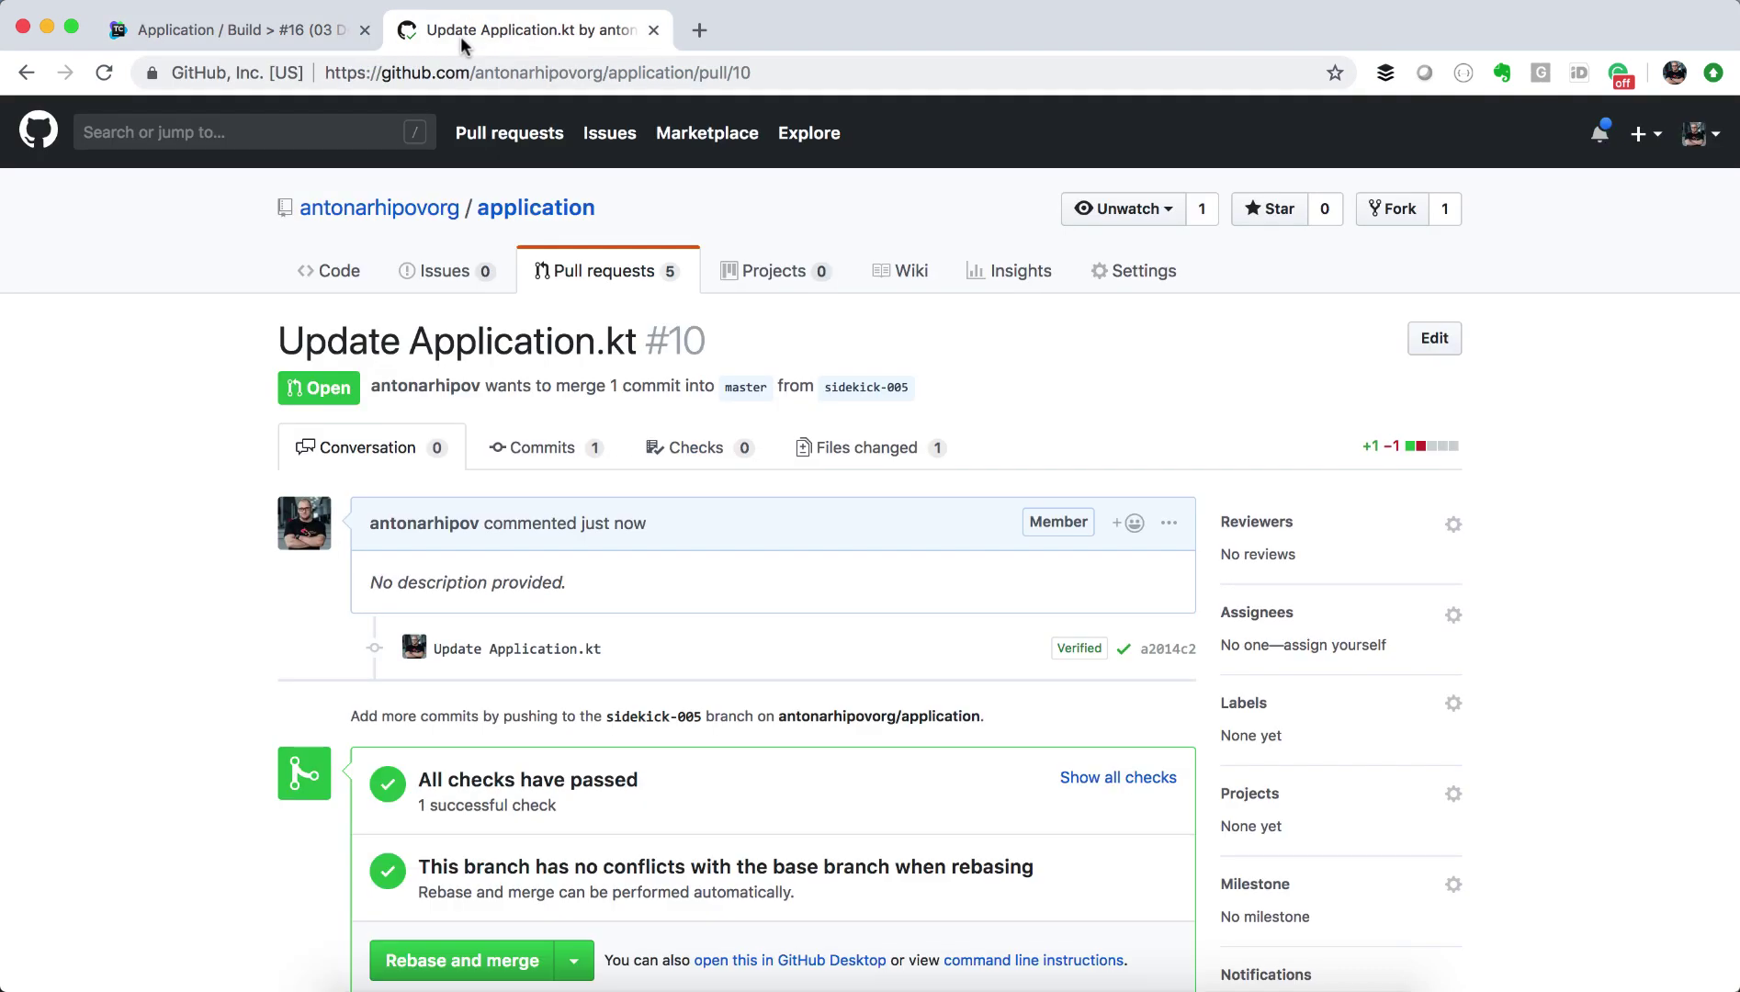
left_click(1087, 777)
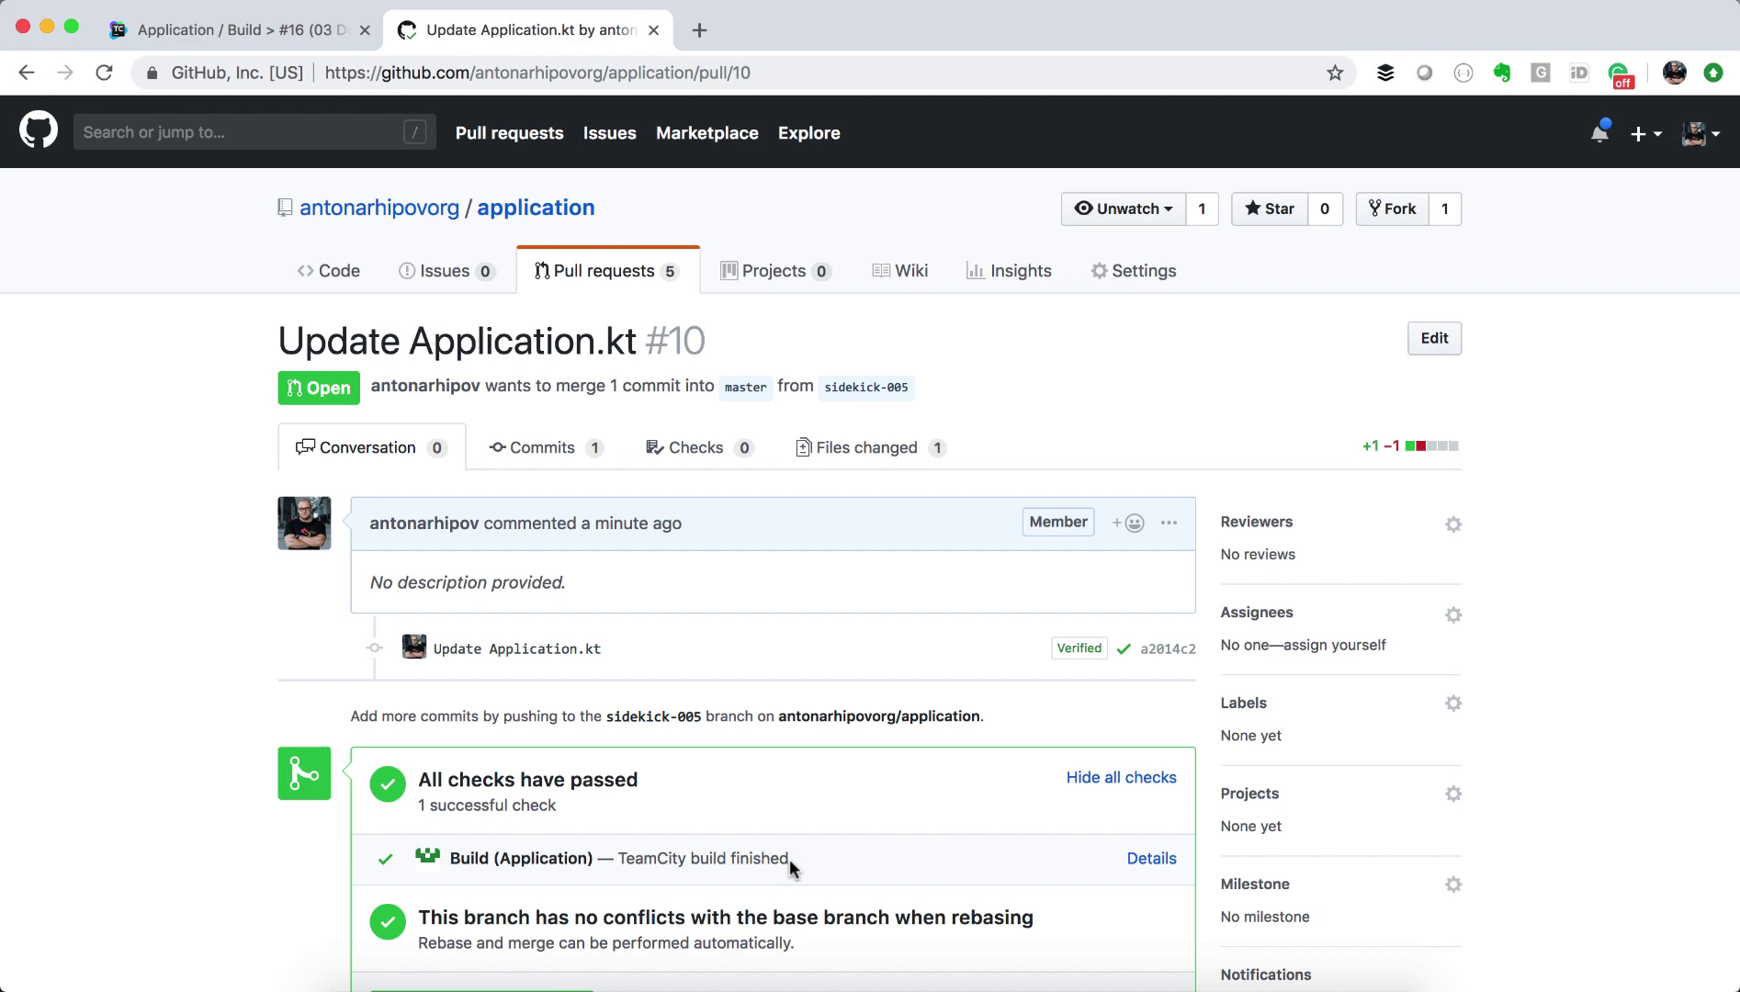
left_click(294, 32)
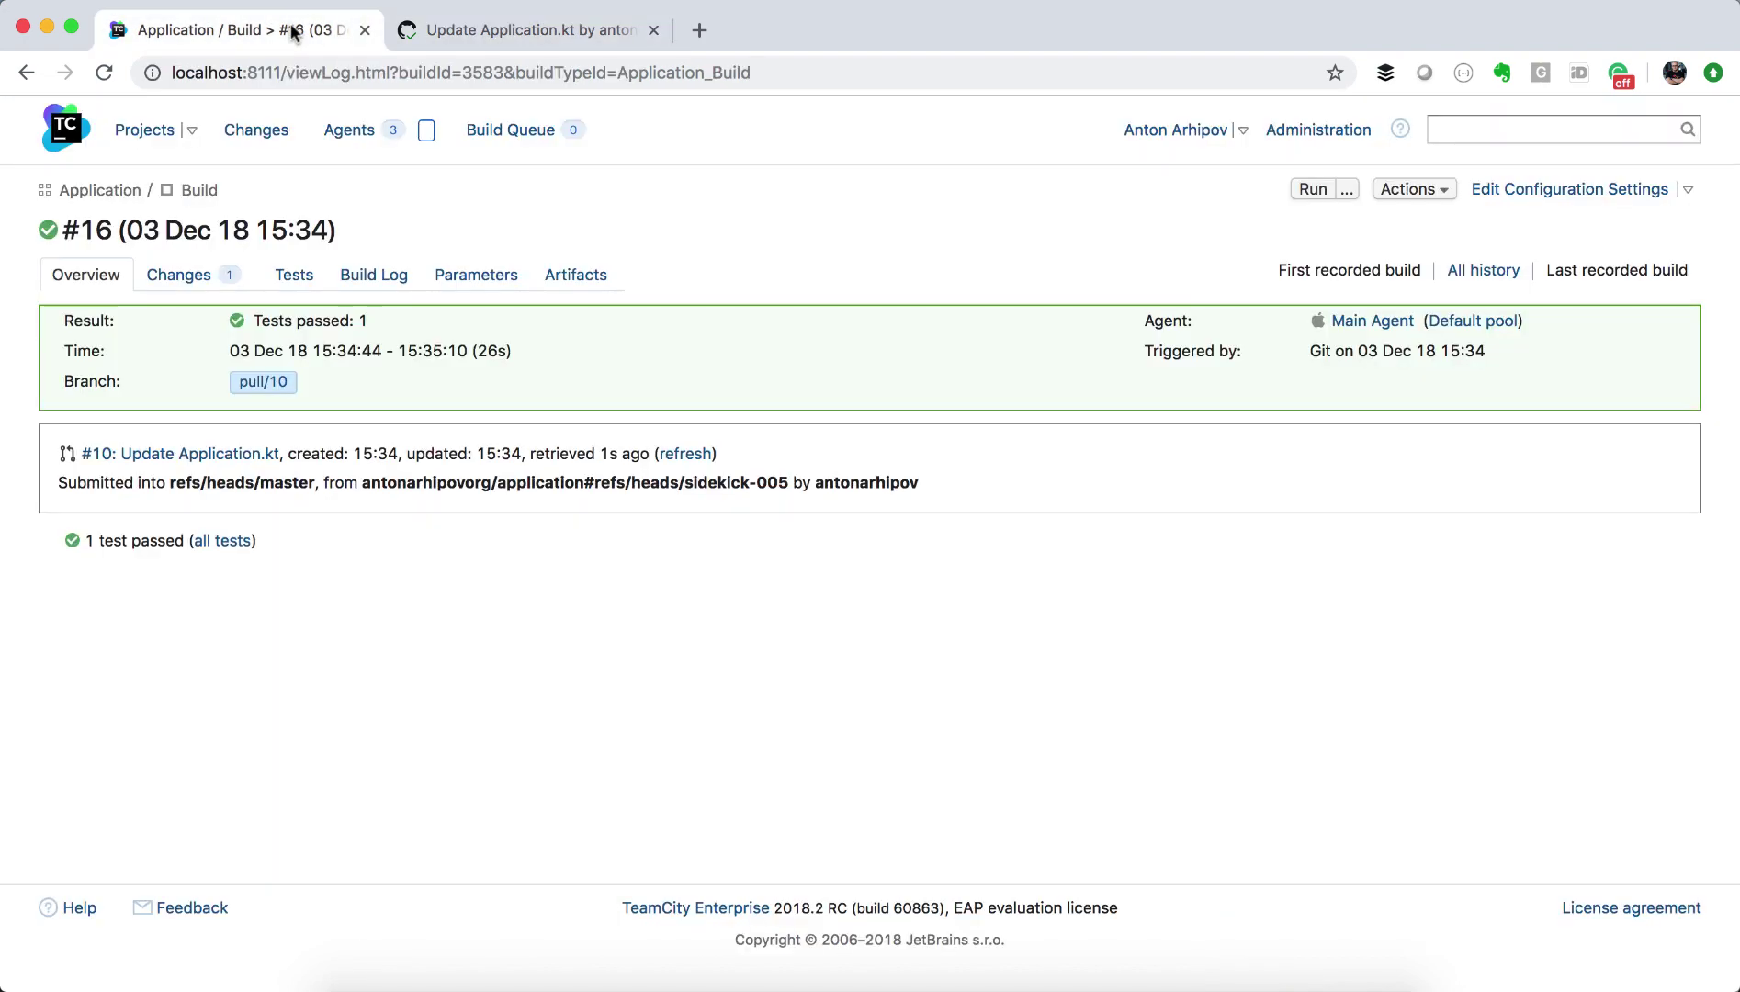